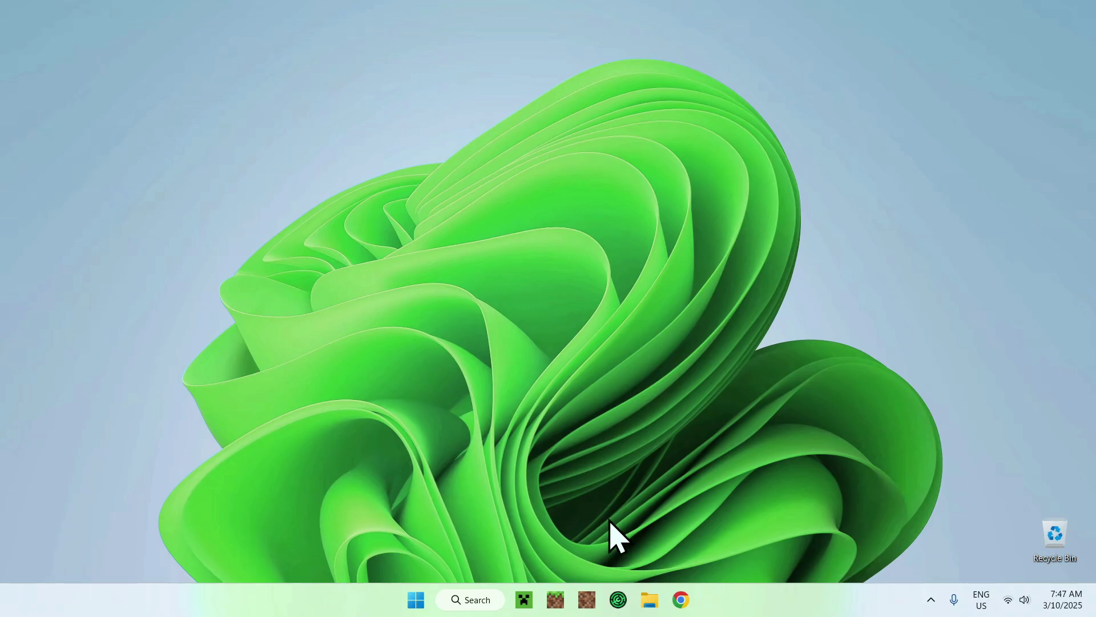
Reach the Modrinth App download page via a Google search for 'Modrinth', then close Chrome.
left_click(681, 600)
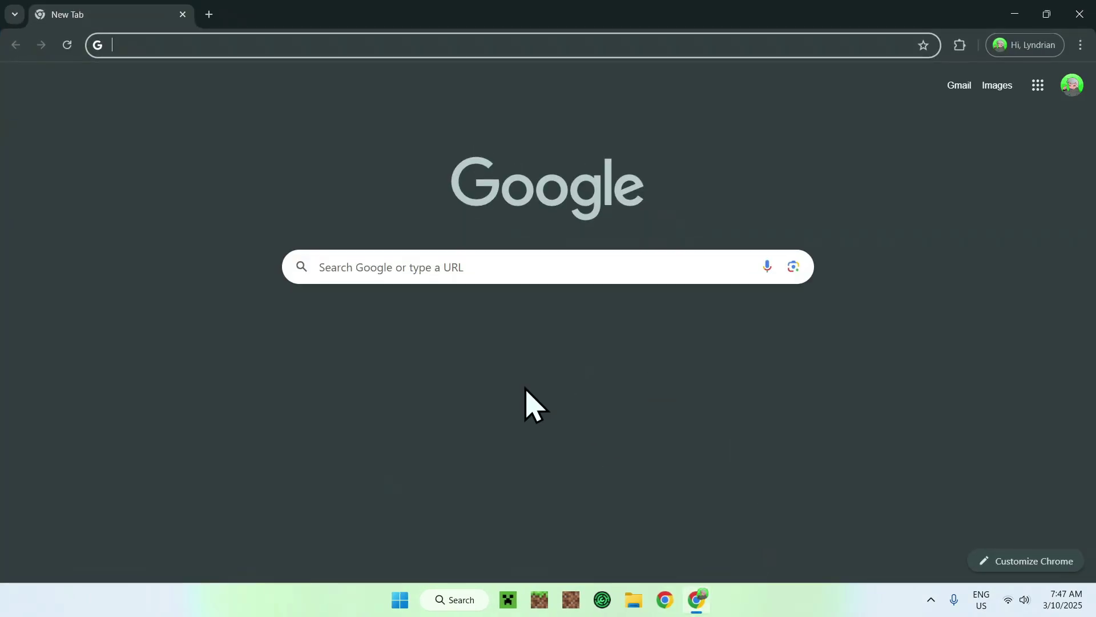
left_click(567, 276)
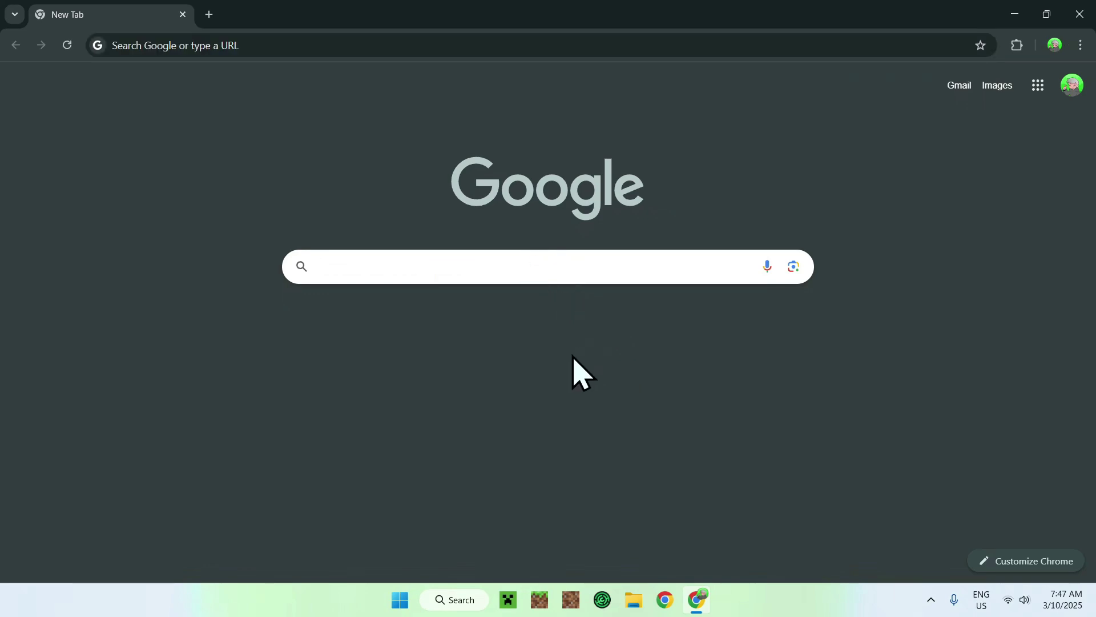
type("Modrinth")
key("Return")
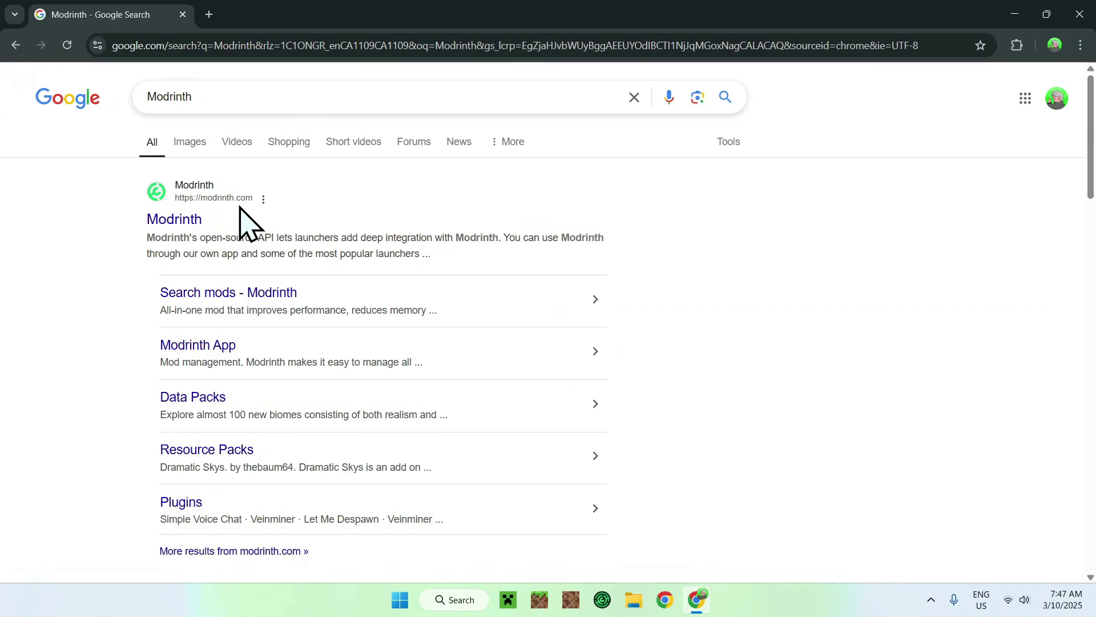
left_click(181, 223)
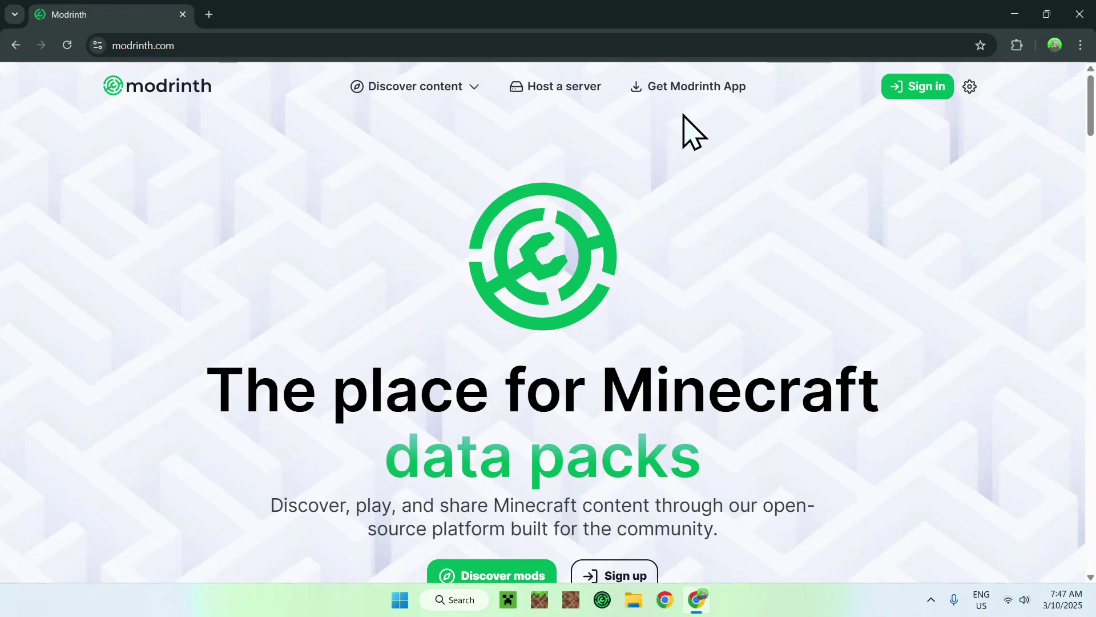
left_click(683, 90)
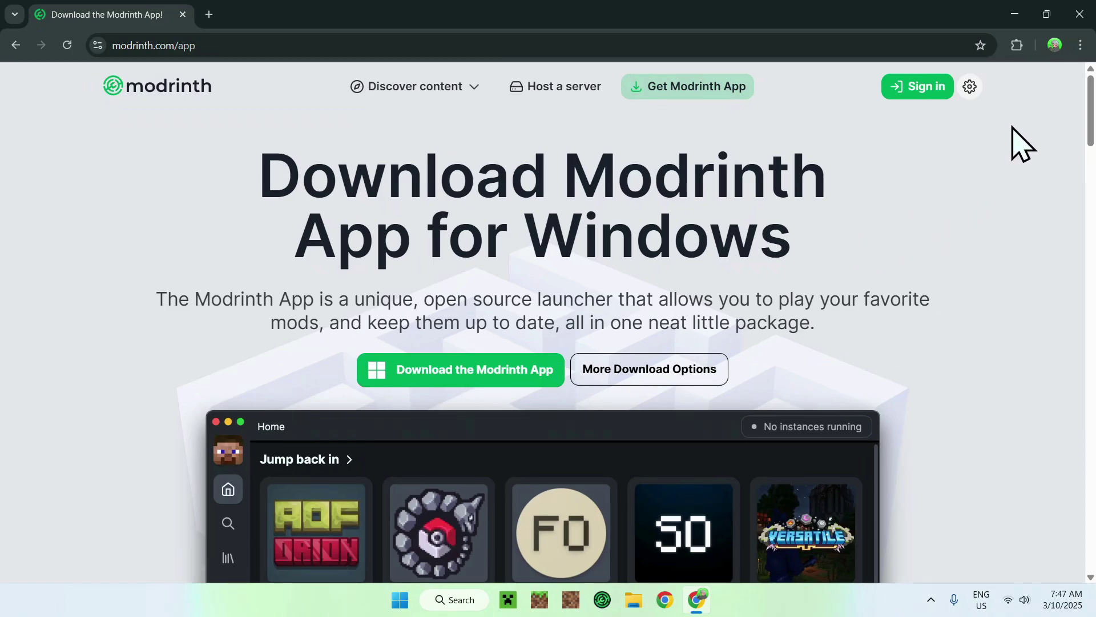
left_click(1079, 14)
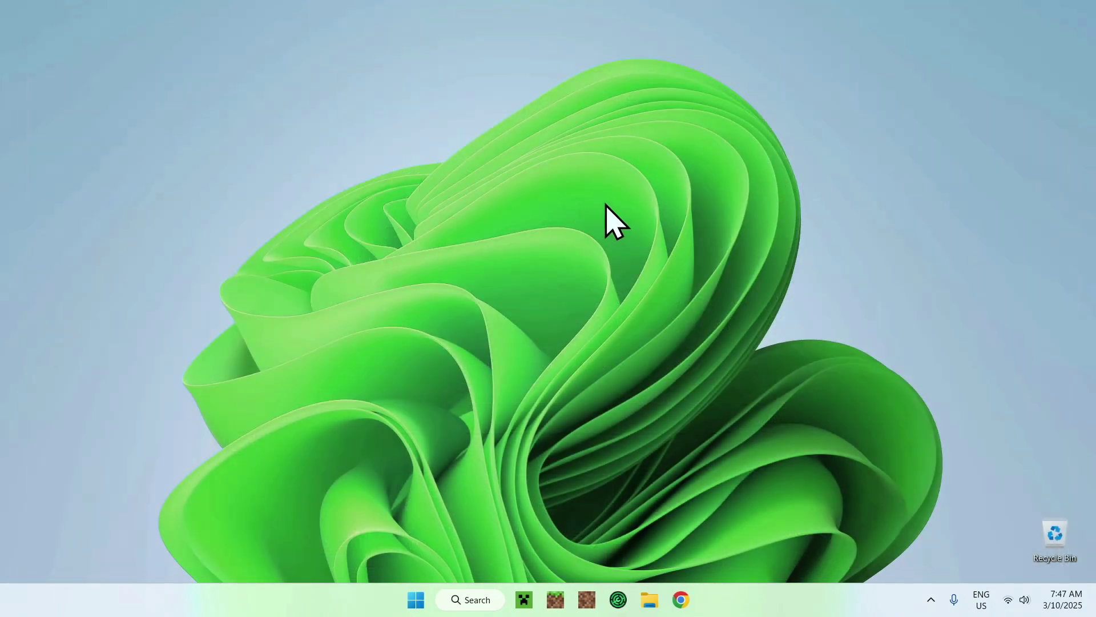
Launch Modrinth App from the taskbar and let its Home page load.
left_click(607, 591)
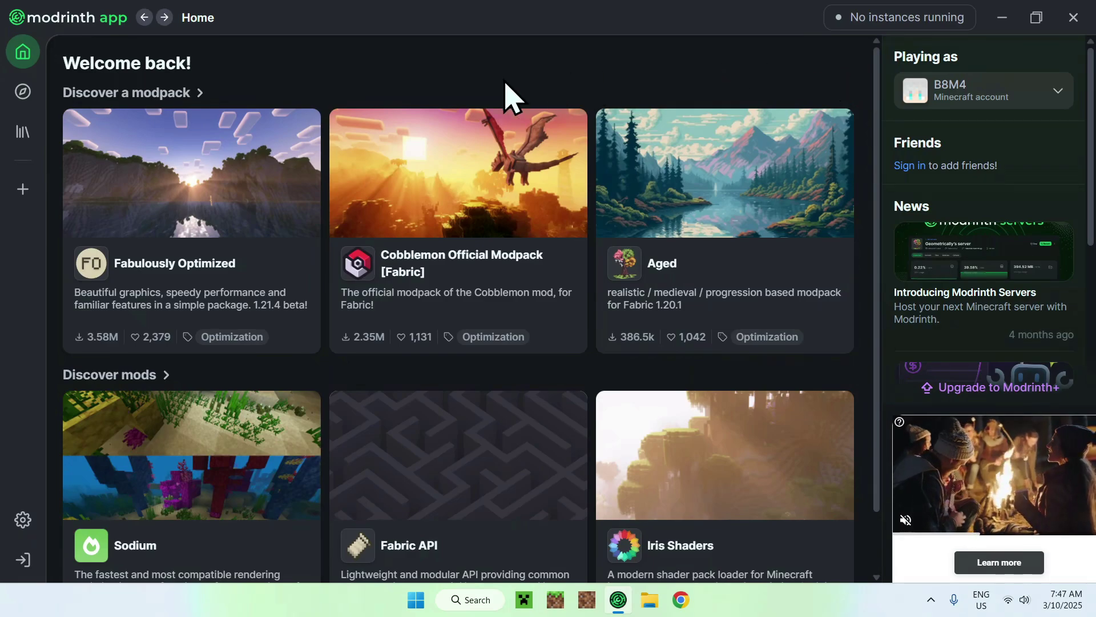
Create a Fabric instance named 'Mods' for Minecraft game version 1.21.4.
left_click(23, 190)
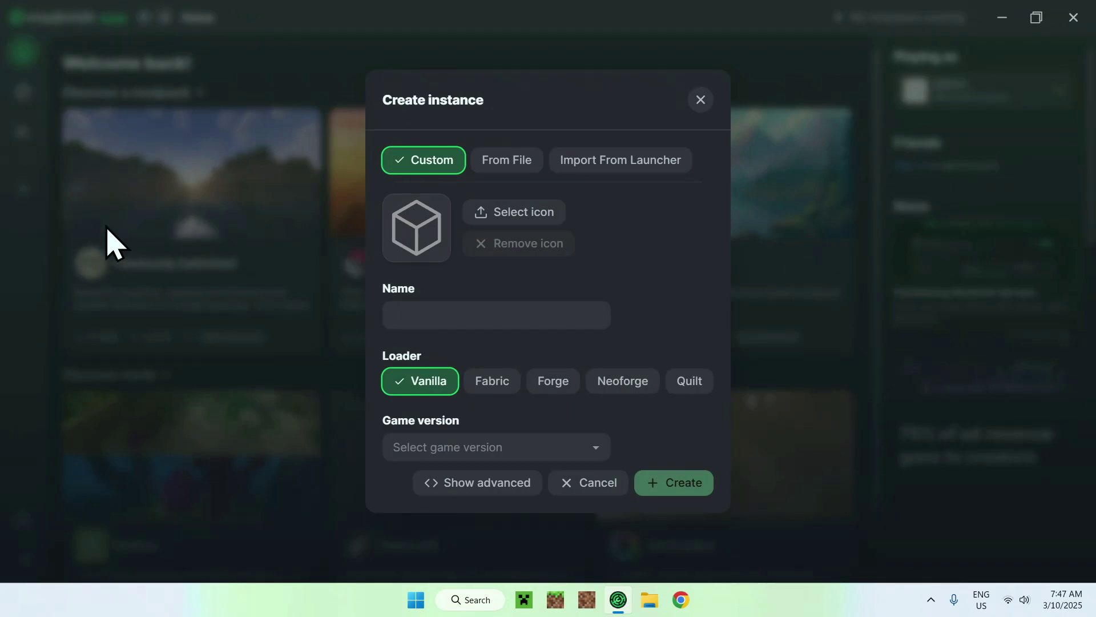
left_click(431, 314)
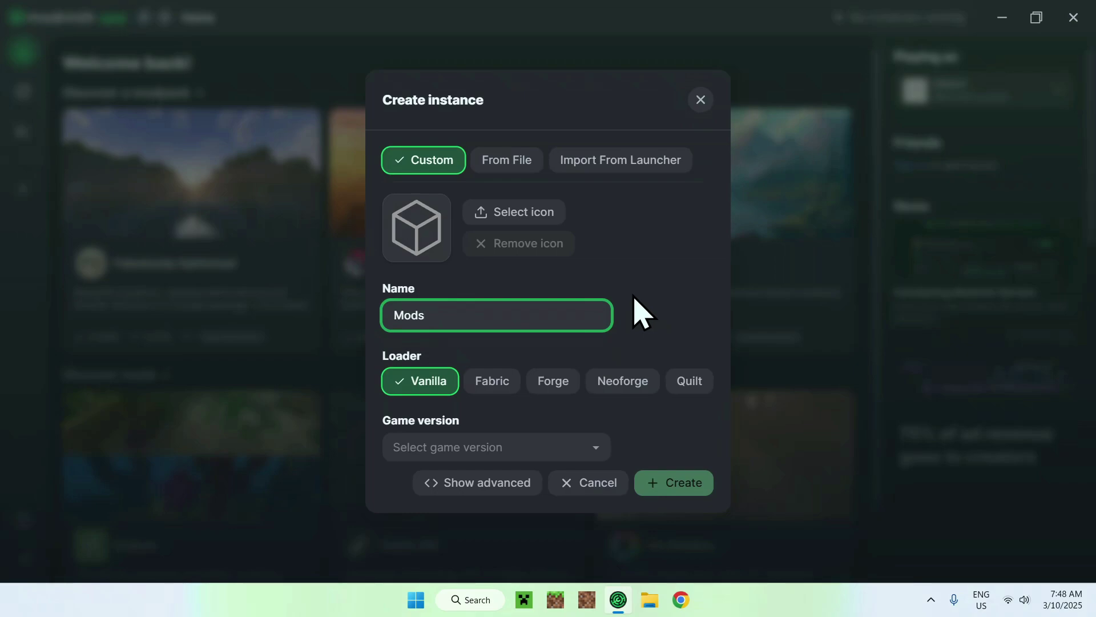
left_click(492, 380)
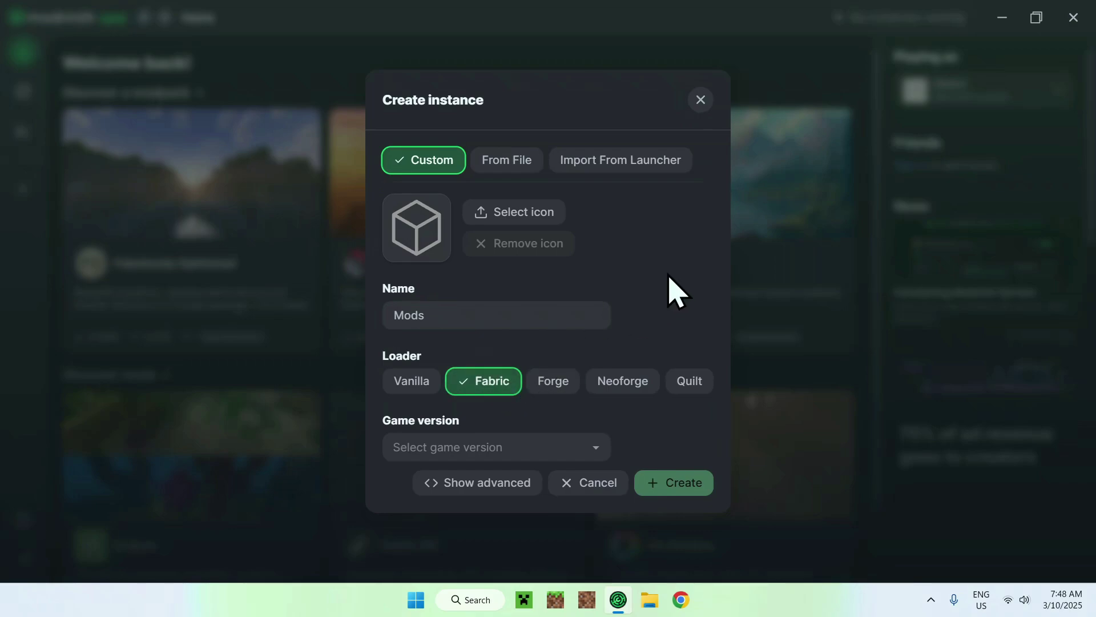
left_click(447, 445)
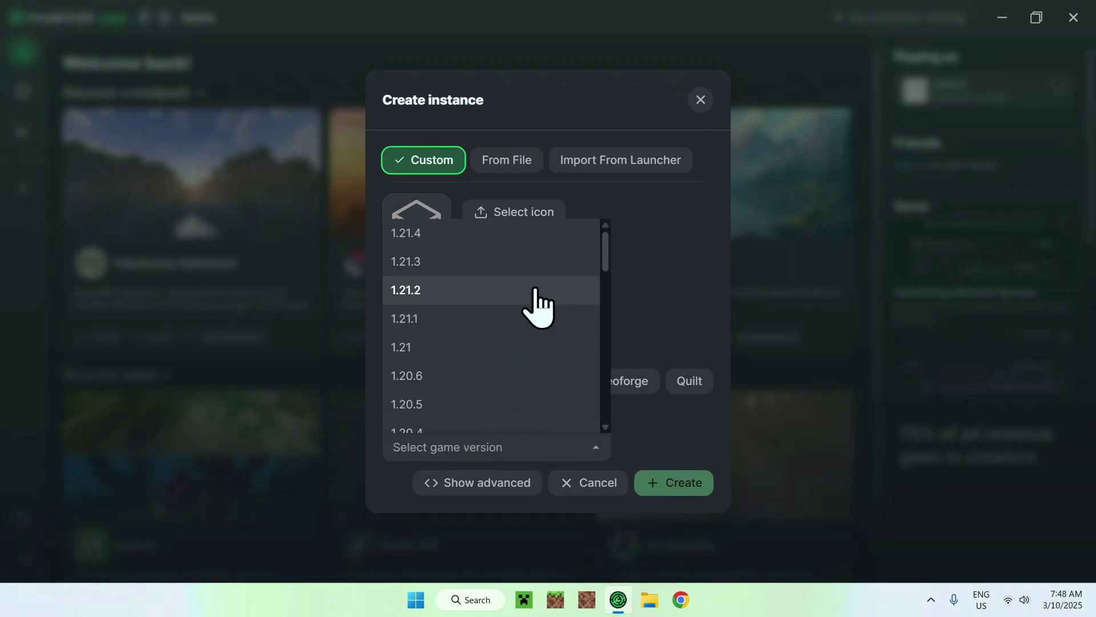
left_click(438, 245)
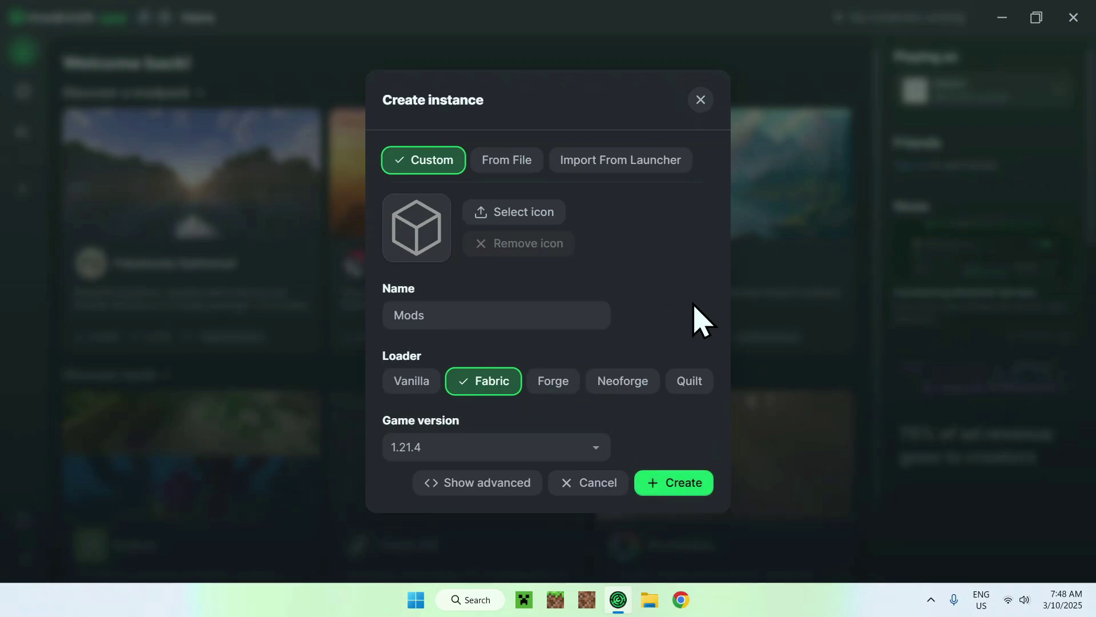
left_click(677, 486)
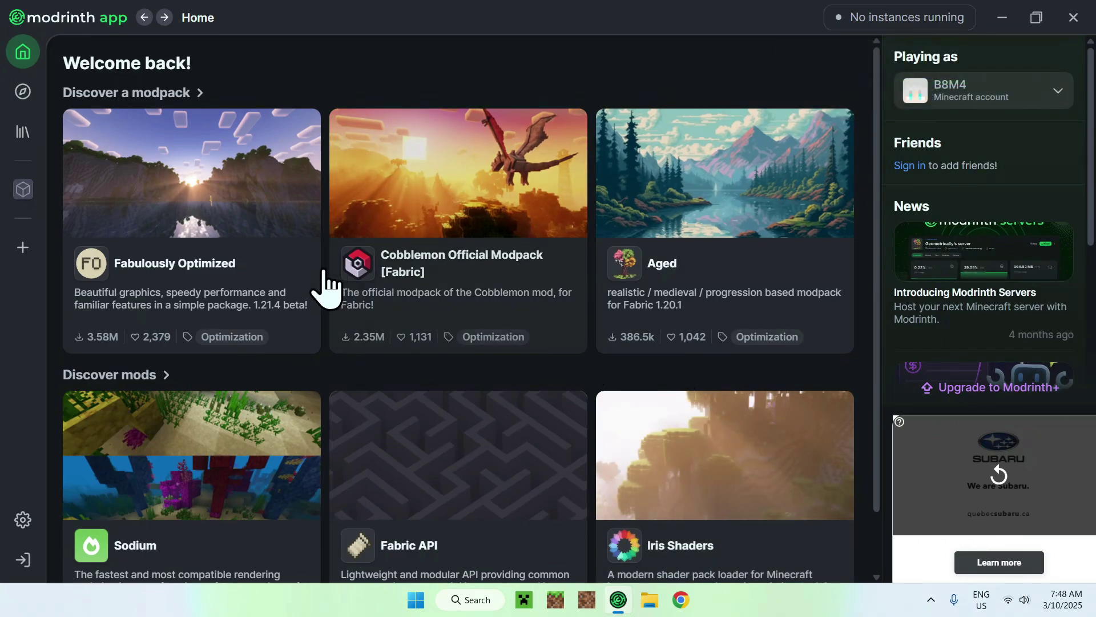
Install Iris Shaders, bringing Sodium along, into the Mods instance from its content browser.
left_click(23, 191)
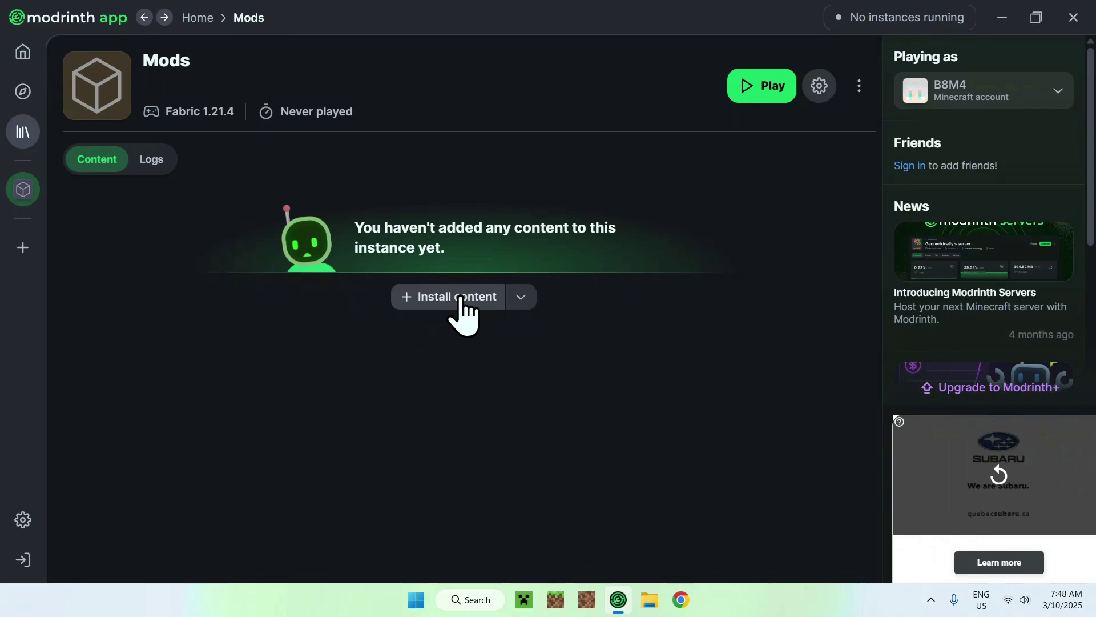
left_click(445, 308)
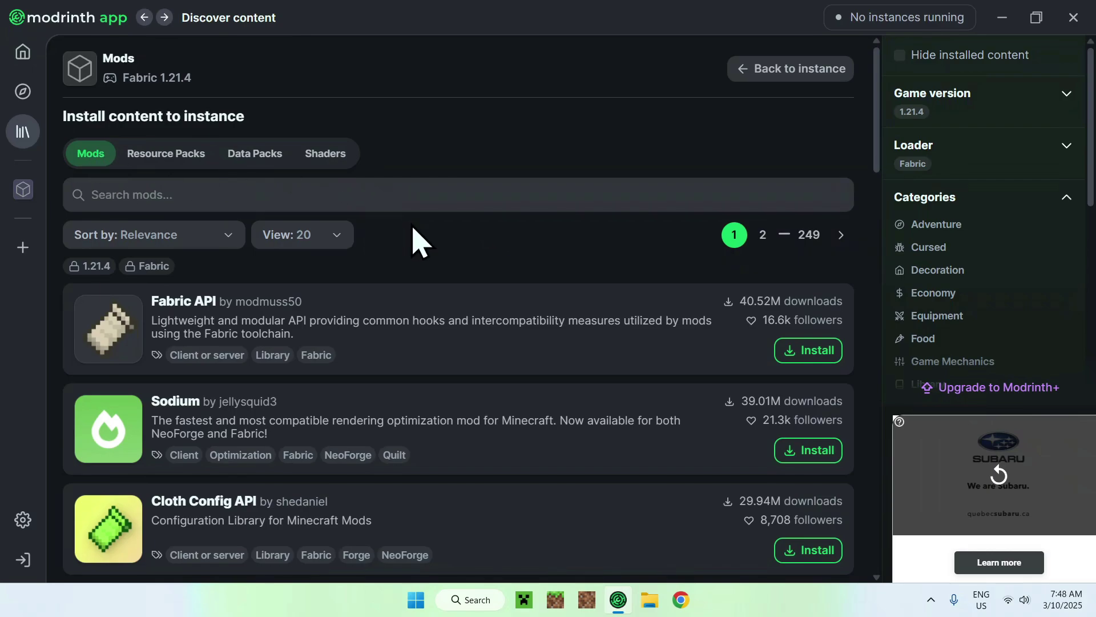
scroll(411, 239, "down", 12)
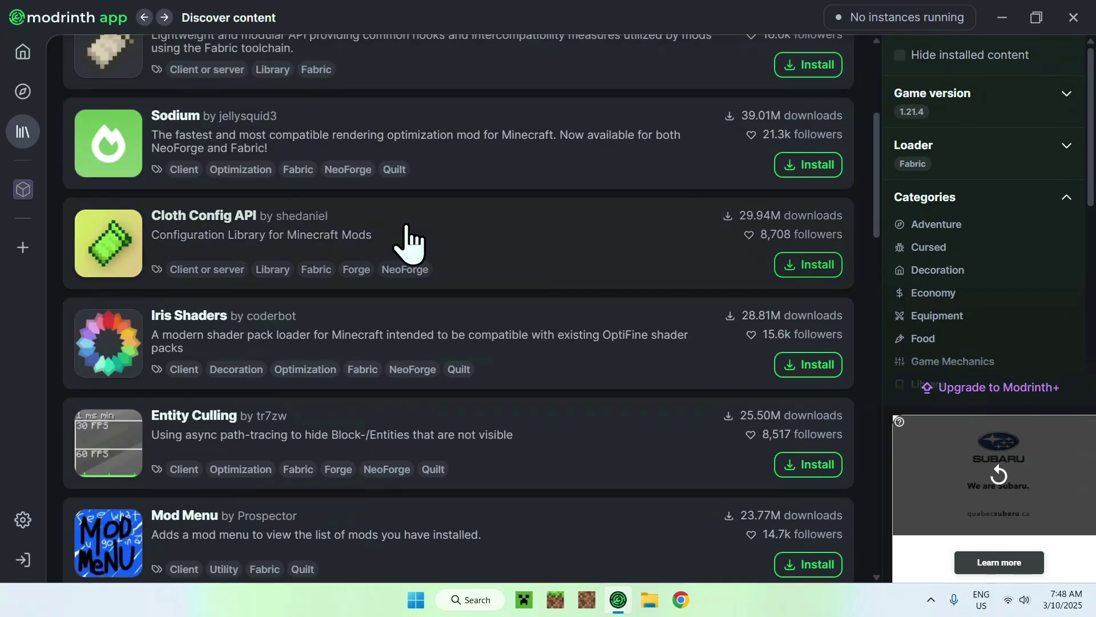
scroll(403, 239, "down", 10)
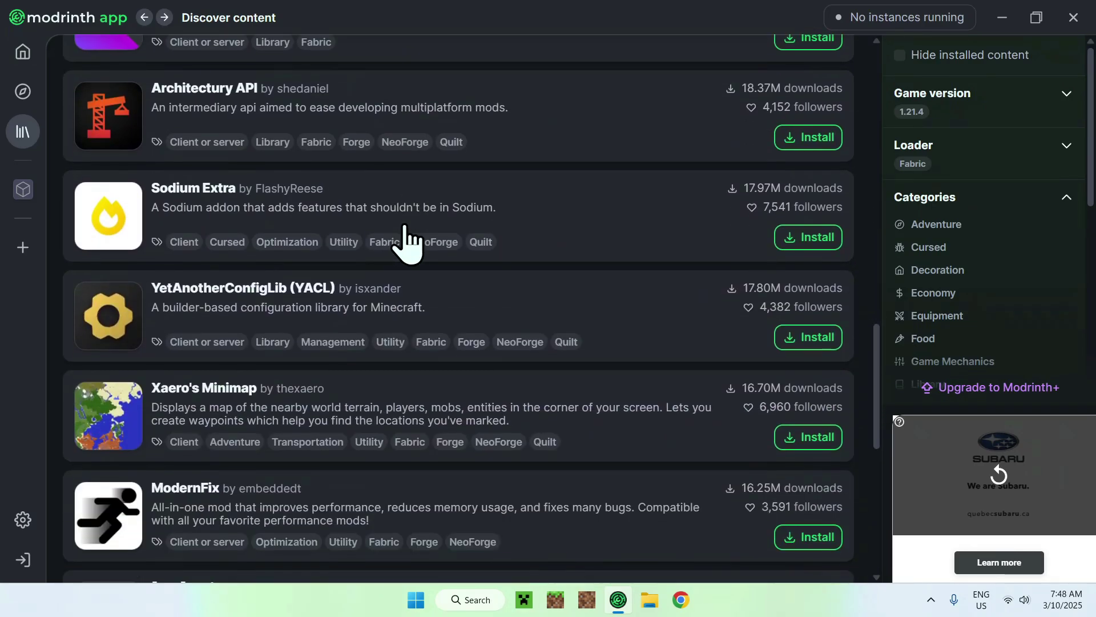
scroll(404, 240, "up", 9)
scroll(403, 239, "up", 12)
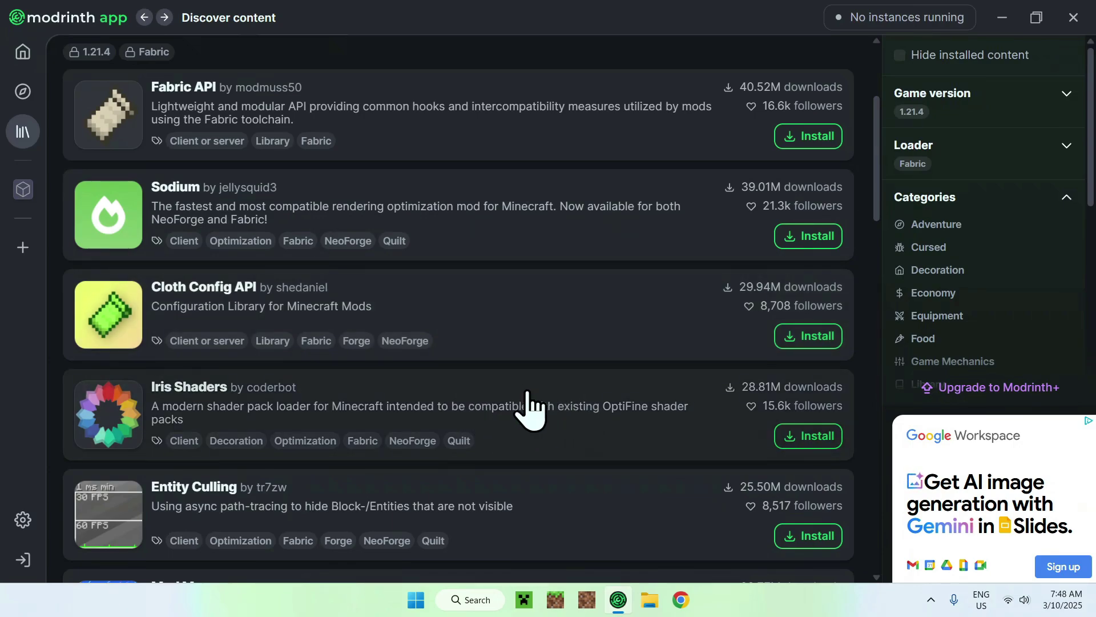
left_click(802, 439)
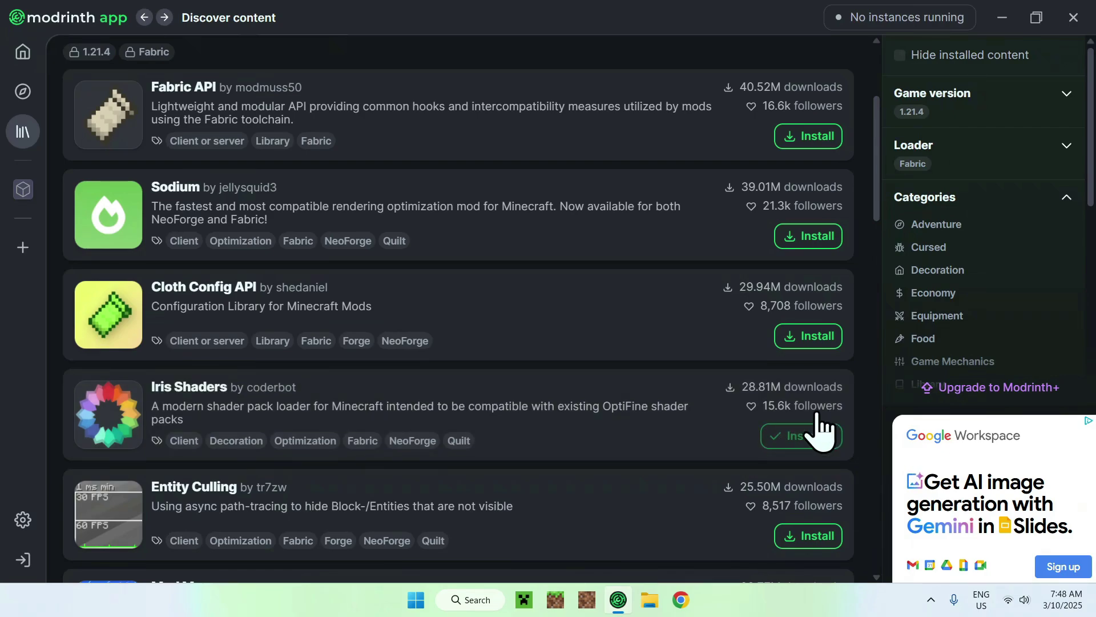
left_click(23, 190)
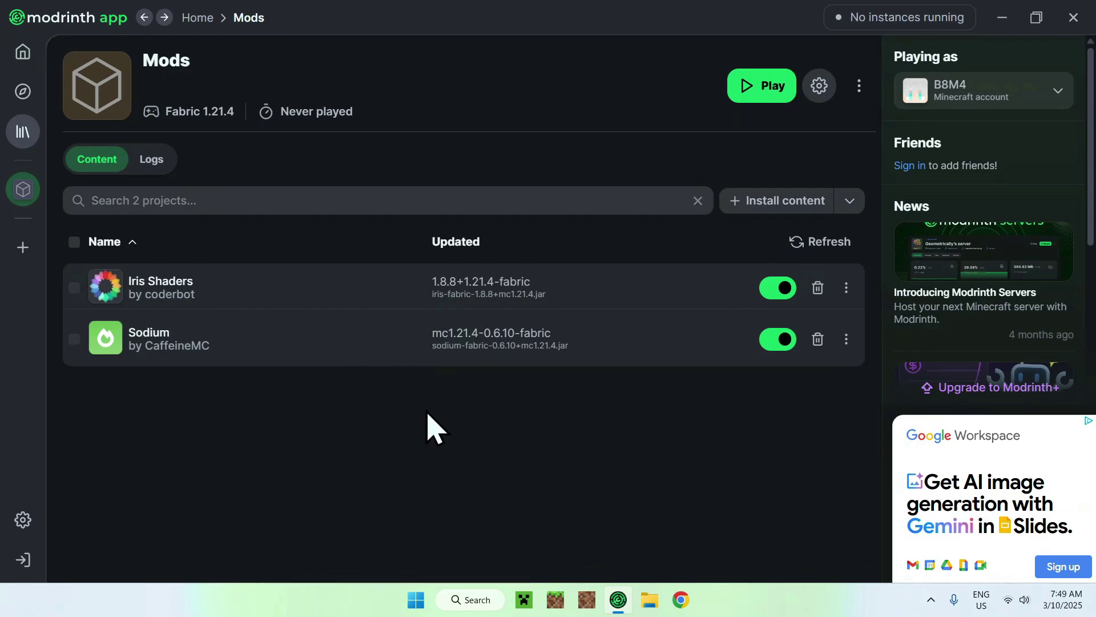
Play the Mods instance so the Minecraft 1.21.4 window starts loading.
left_click(754, 87)
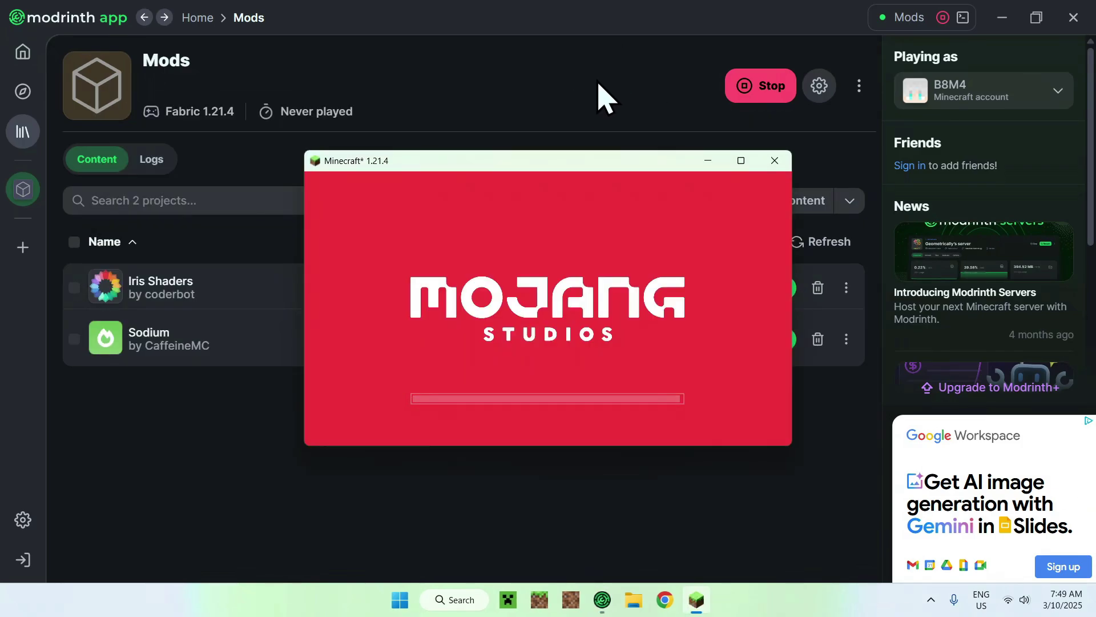
Maximize the game window, dismiss the welcome prompt, and set field of view to Quake Pro.
left_click(742, 161)
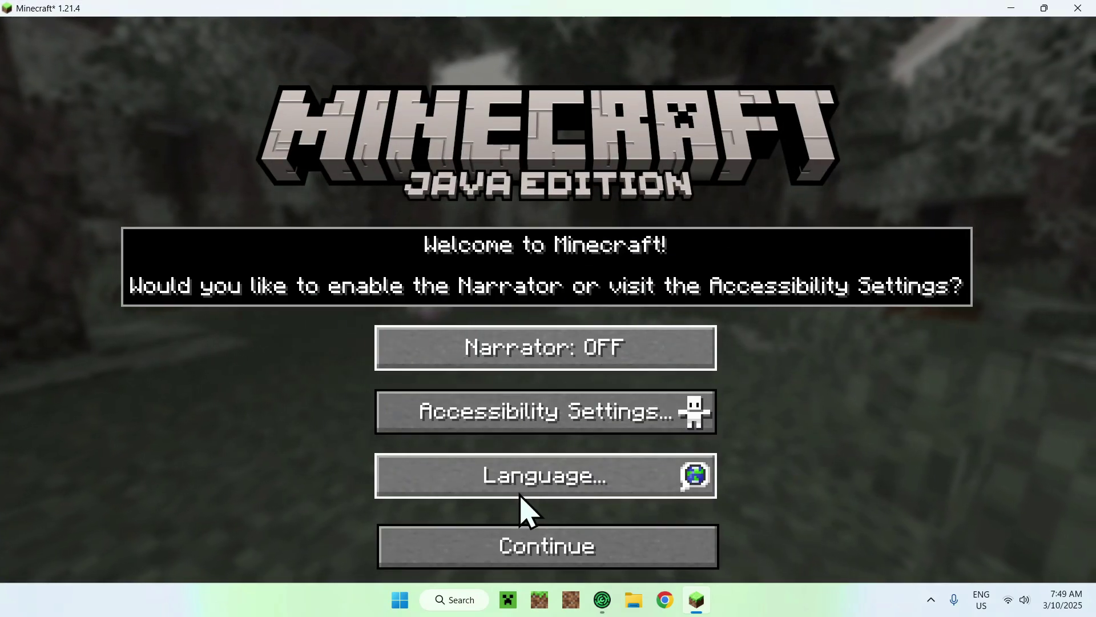
left_click(482, 547)
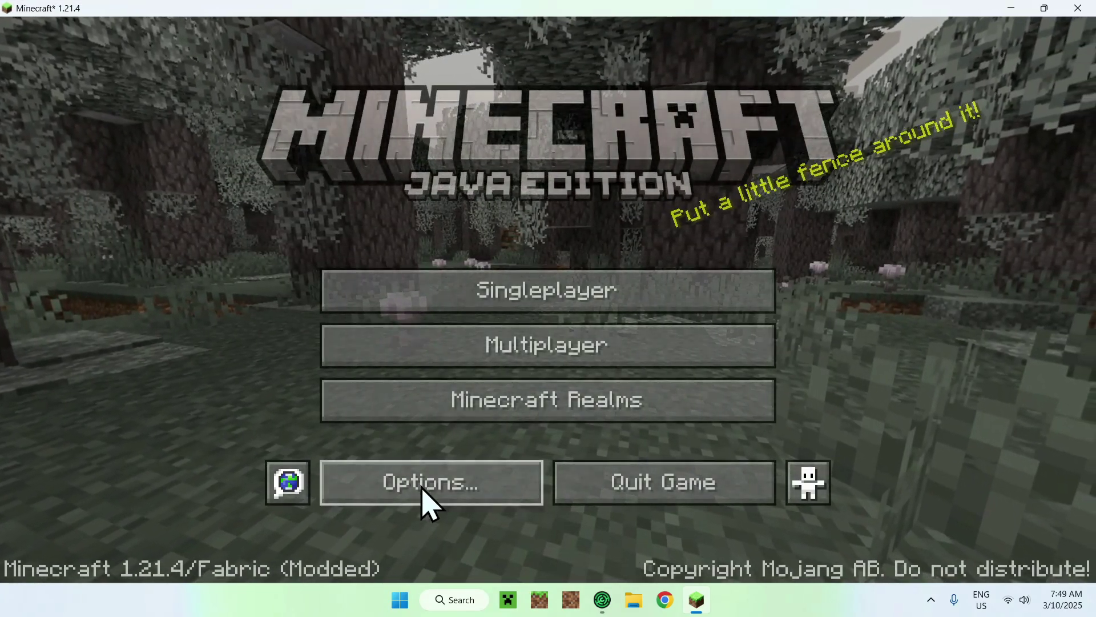
left_click(423, 485)
left_click_drag(369, 105, 571, 139)
Review the music and sound settings, return to the title screen, and begin a singleplayer world.
left_click(563, 259)
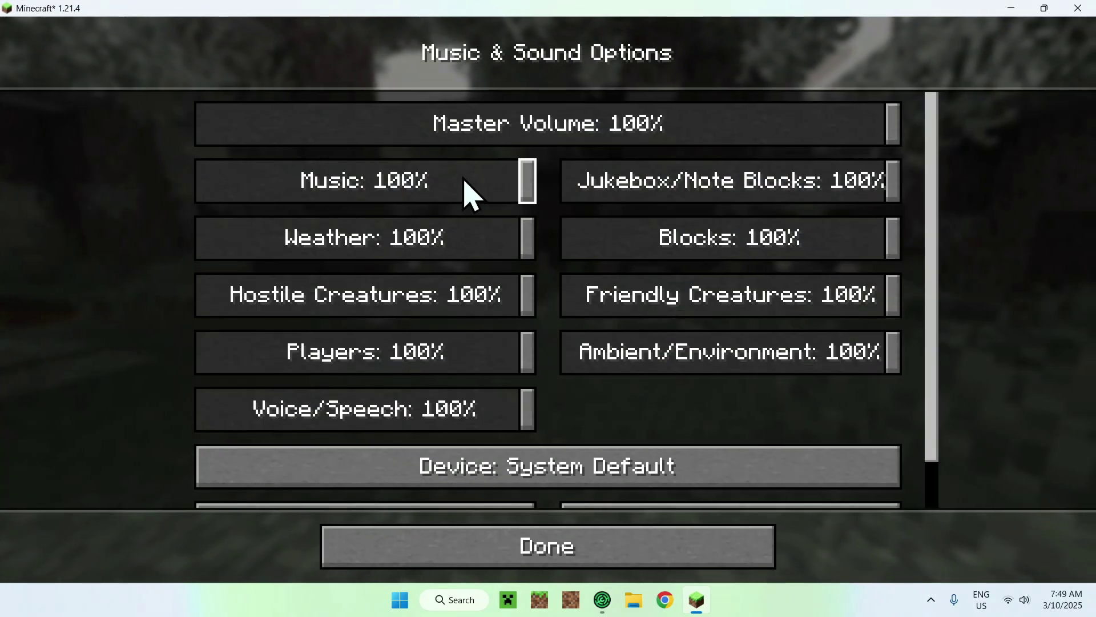
left_click(429, 554)
left_click(428, 556)
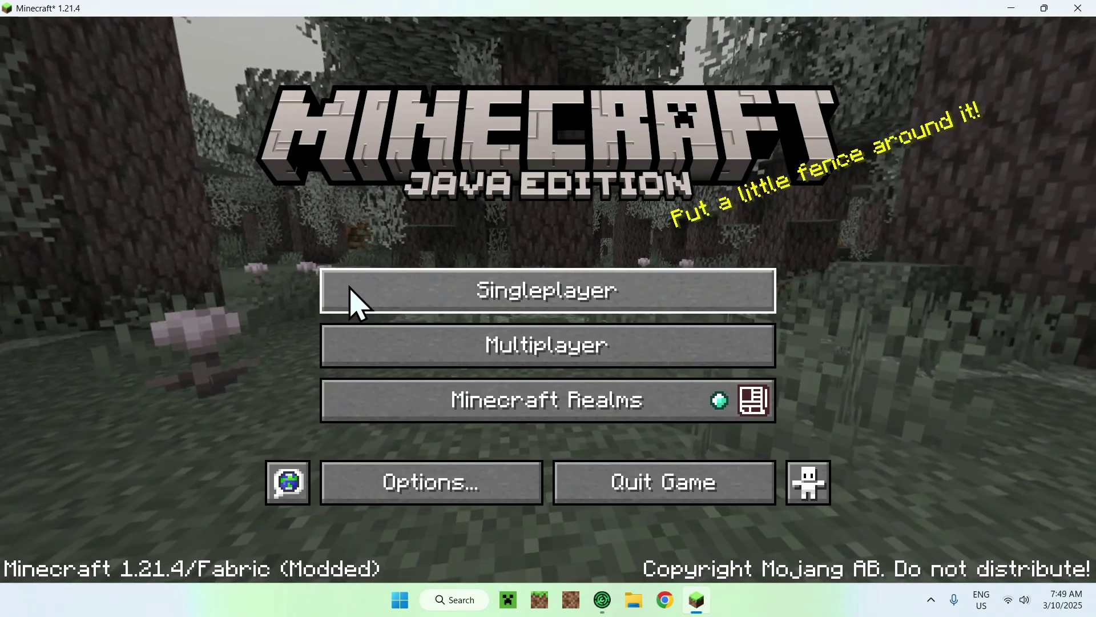
left_click(343, 307)
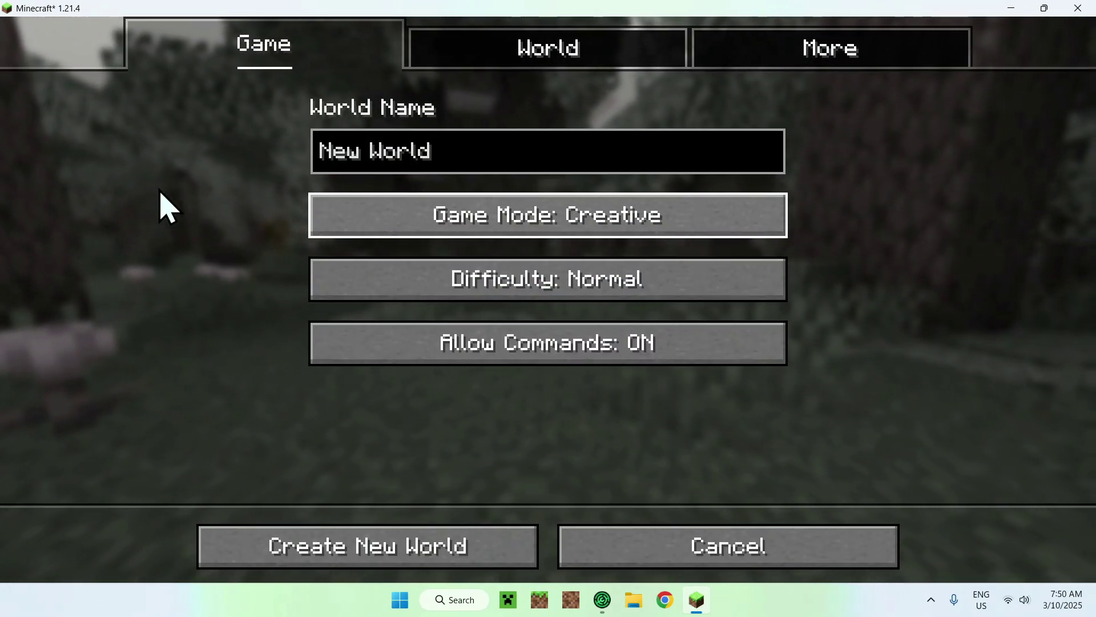
Create the Creative world, fly up and back down, show the F3 debug overlay, and open chat.
left_click(378, 538)
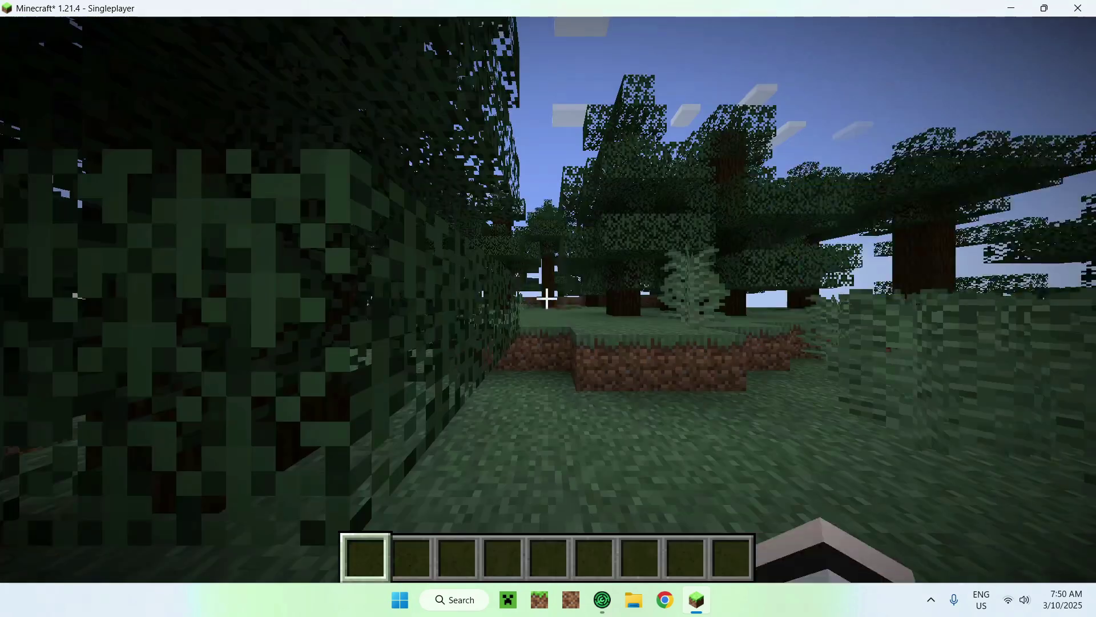
key("space")
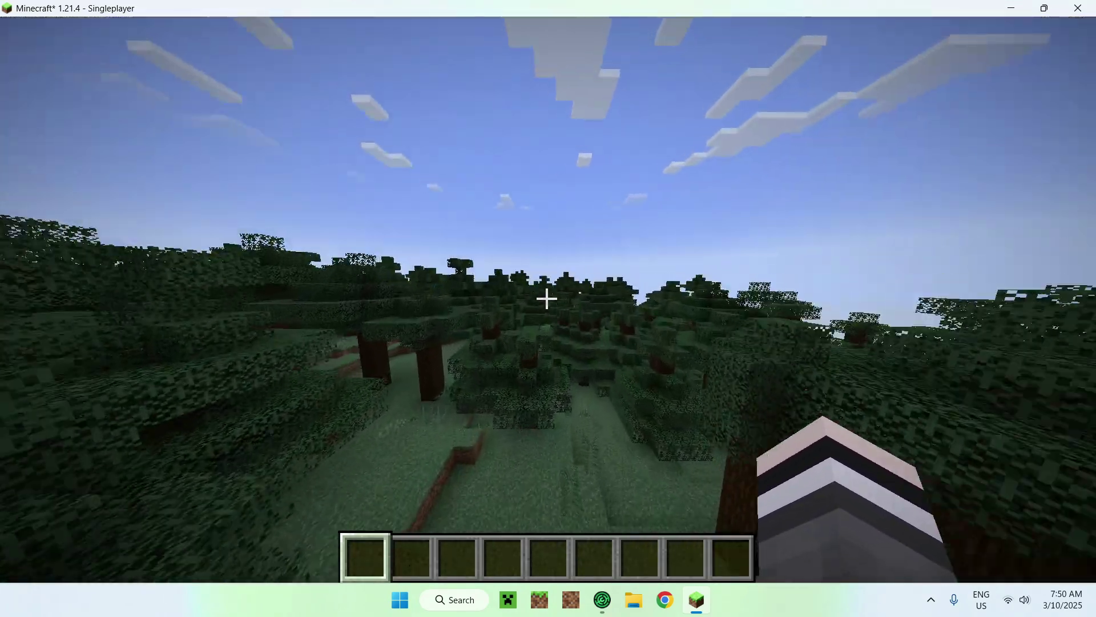
key("shift")
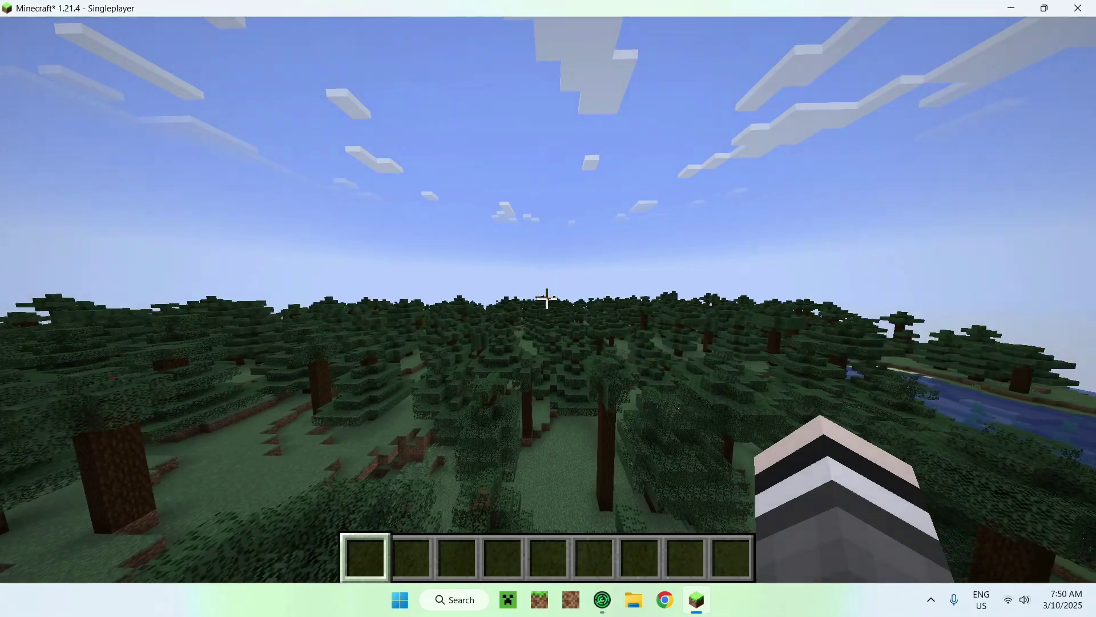
key("F3")
key("t")
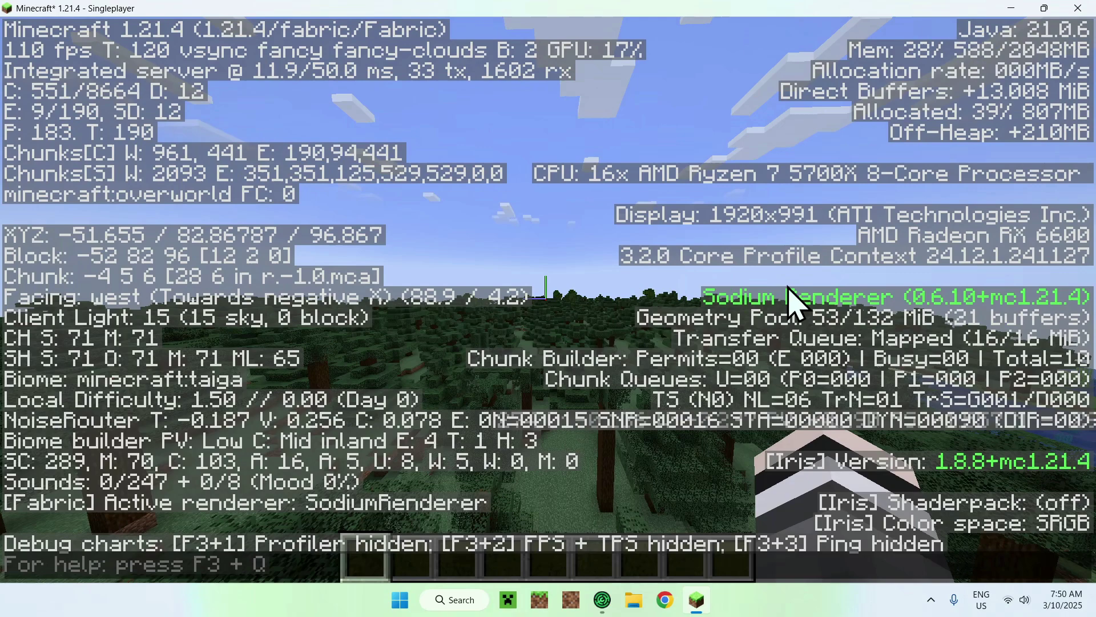
Close chat, hide the F3 debug overlay, and pause the game.
key("Escape")
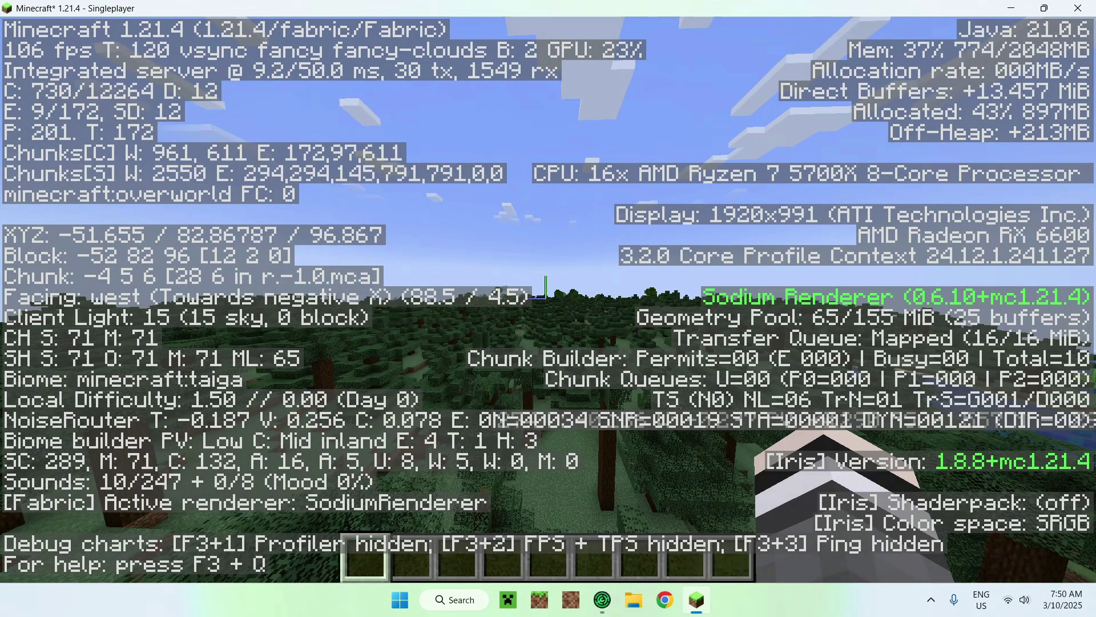
key("F3")
key("Escape")
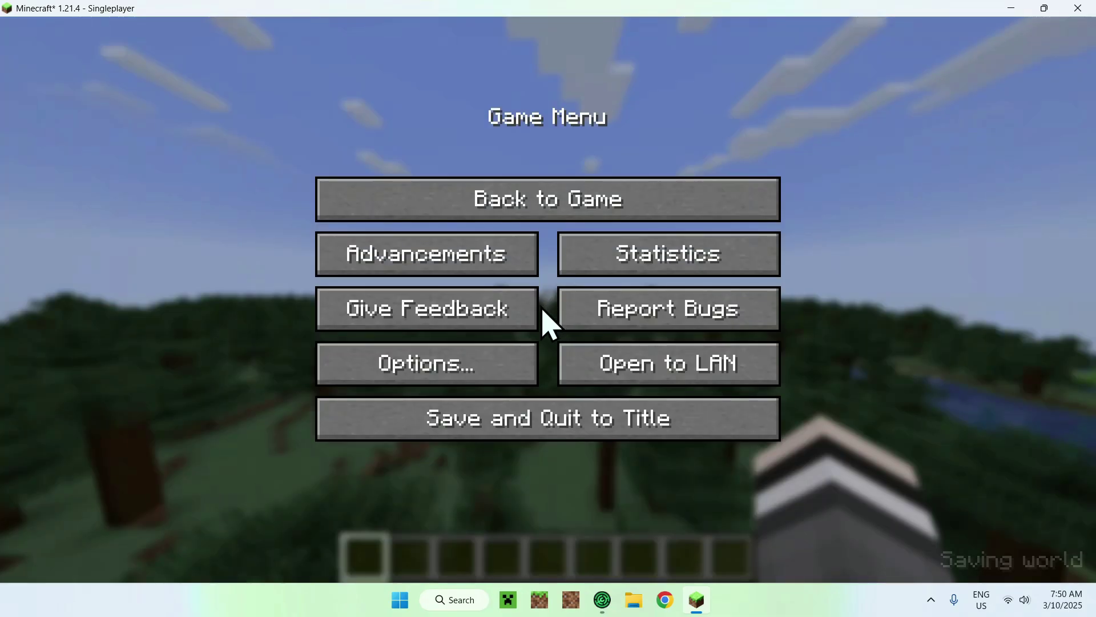
Check Iris Shader Packs under Options > Video Settings, find none, and resume play.
left_click(455, 363)
left_click(370, 312)
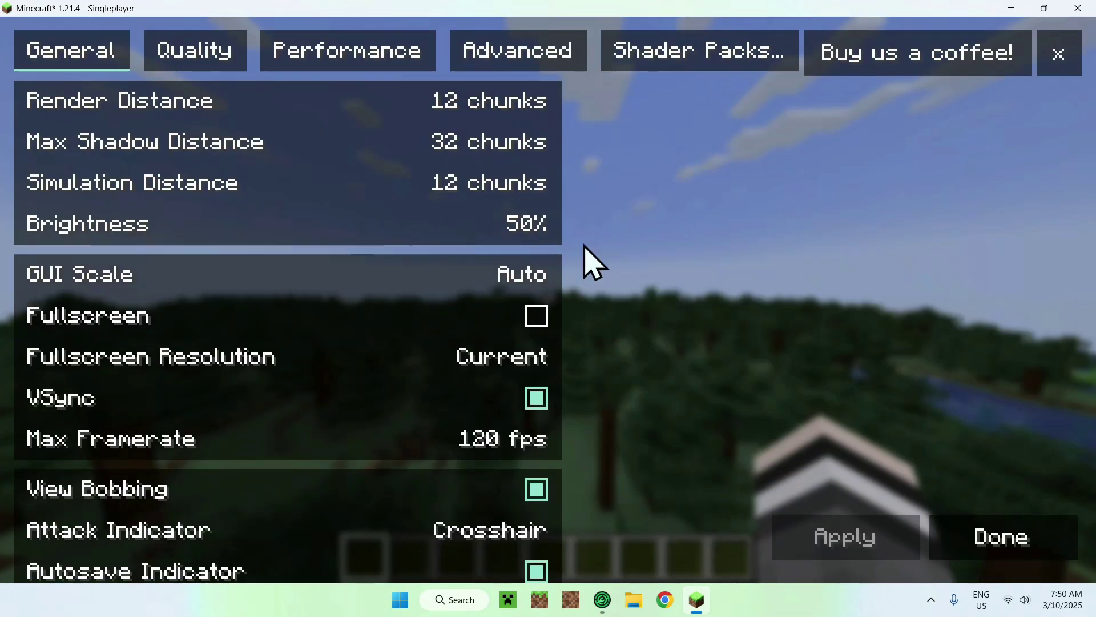
left_click(703, 63)
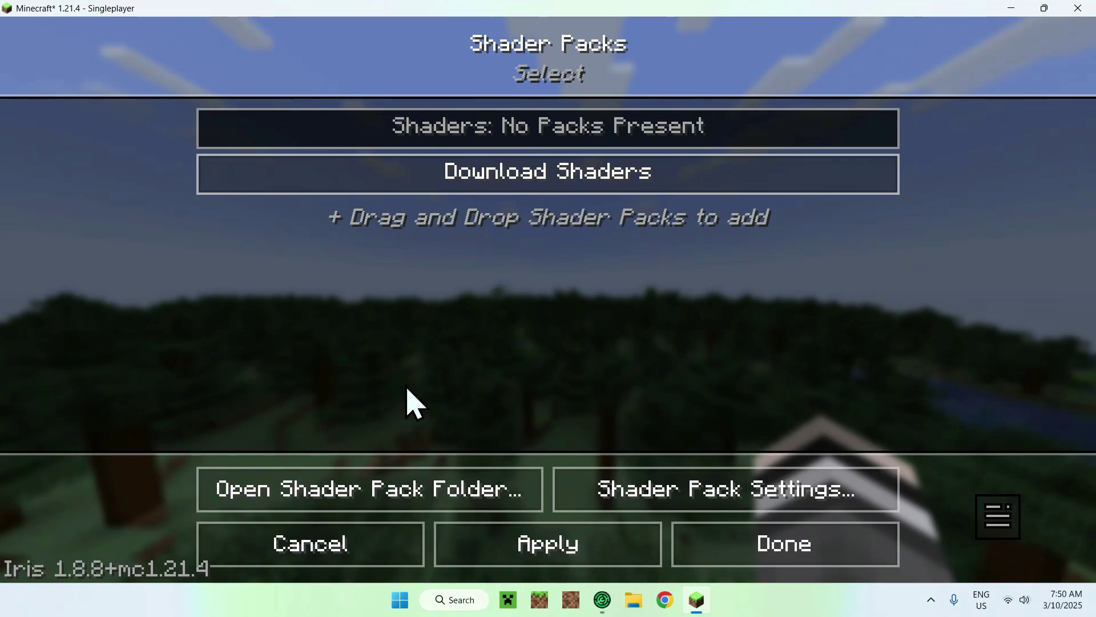
key("Escape")
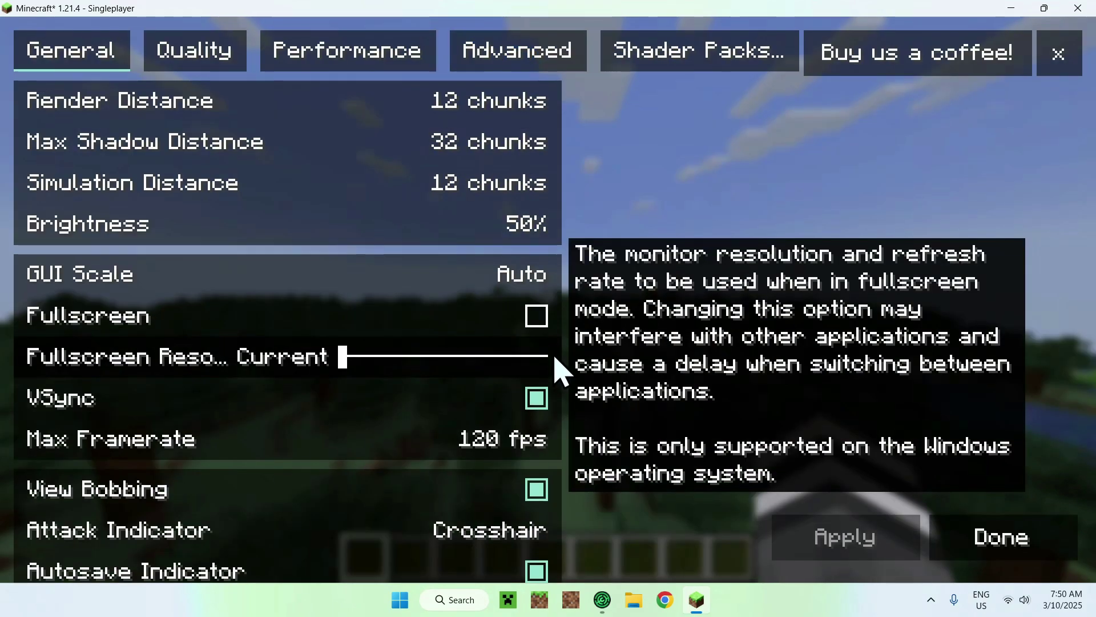
key("Escape")
key("Escape")
key("Escape")
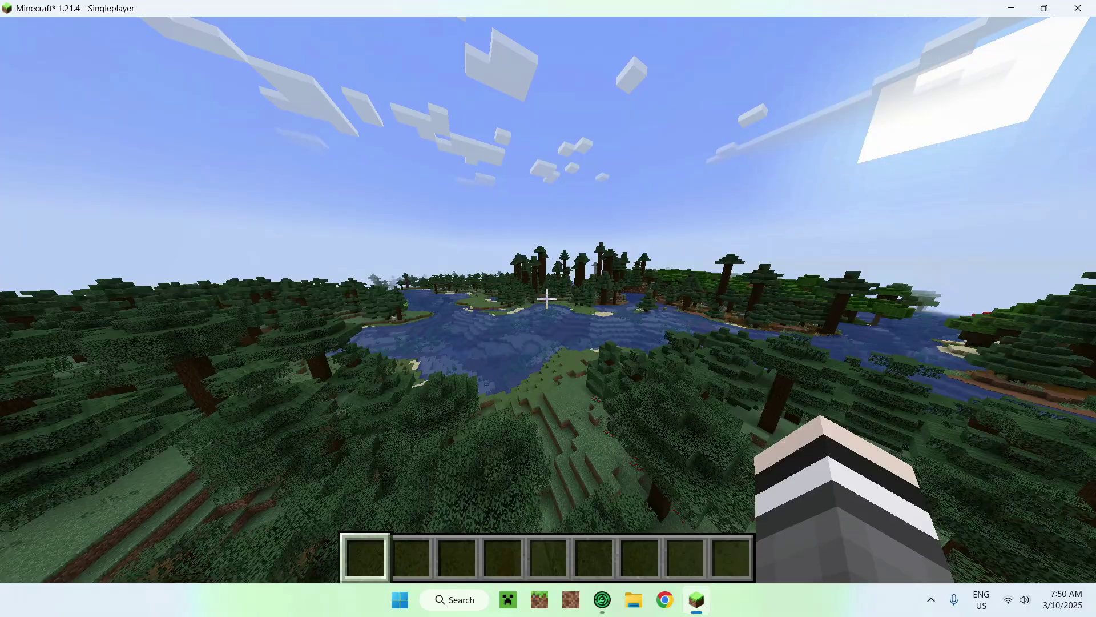
Walk down to the grassy riverbank and switch to the front third-person camera with F5.
key("w")
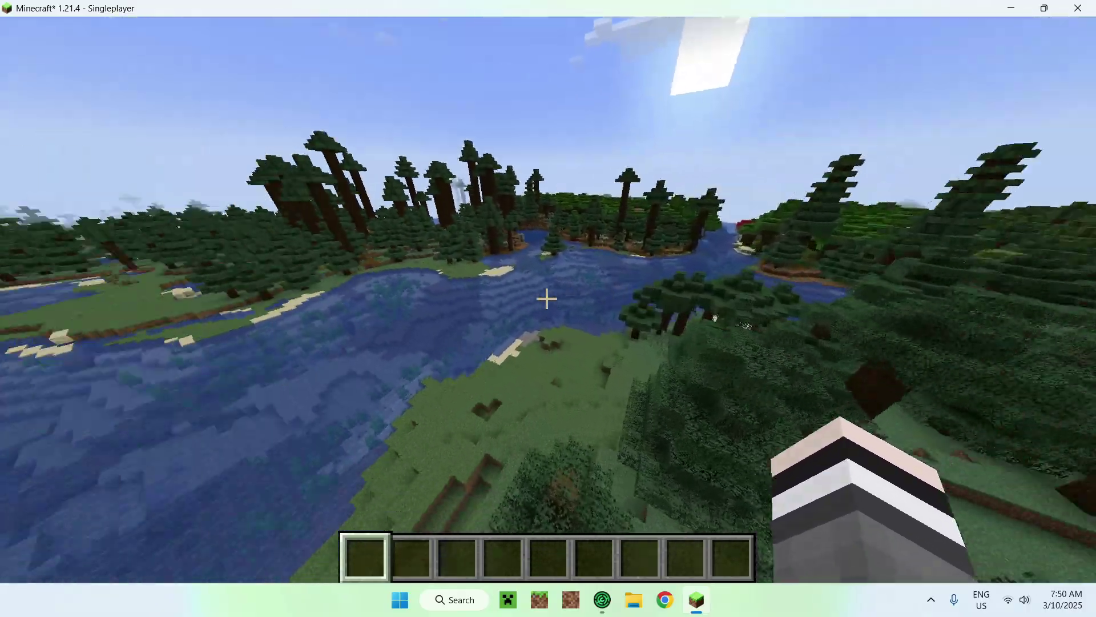
key("w")
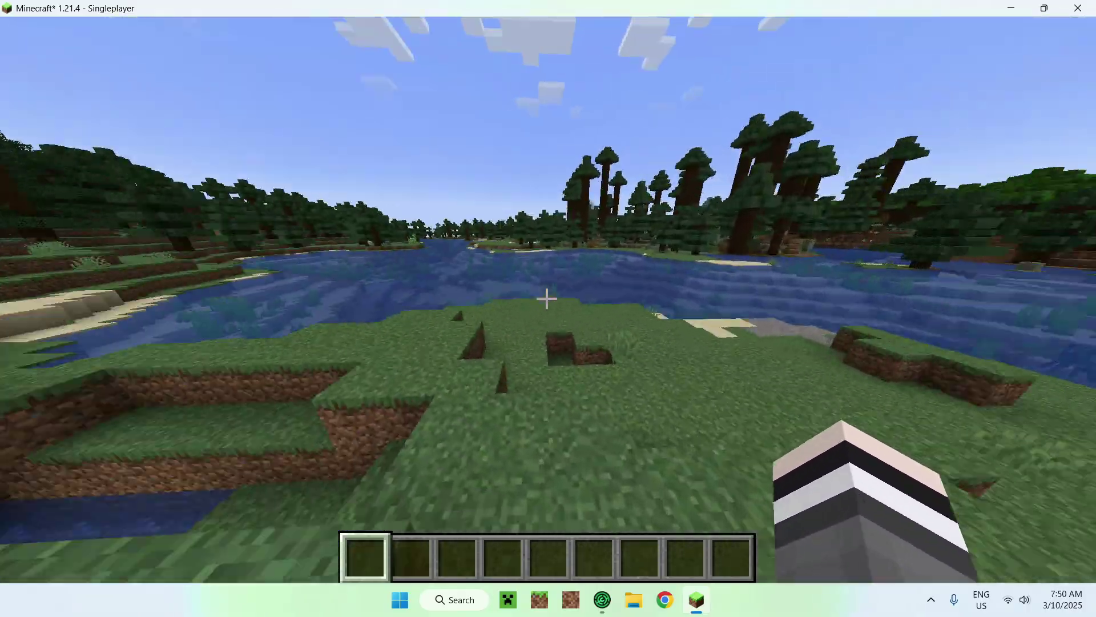
key("w")
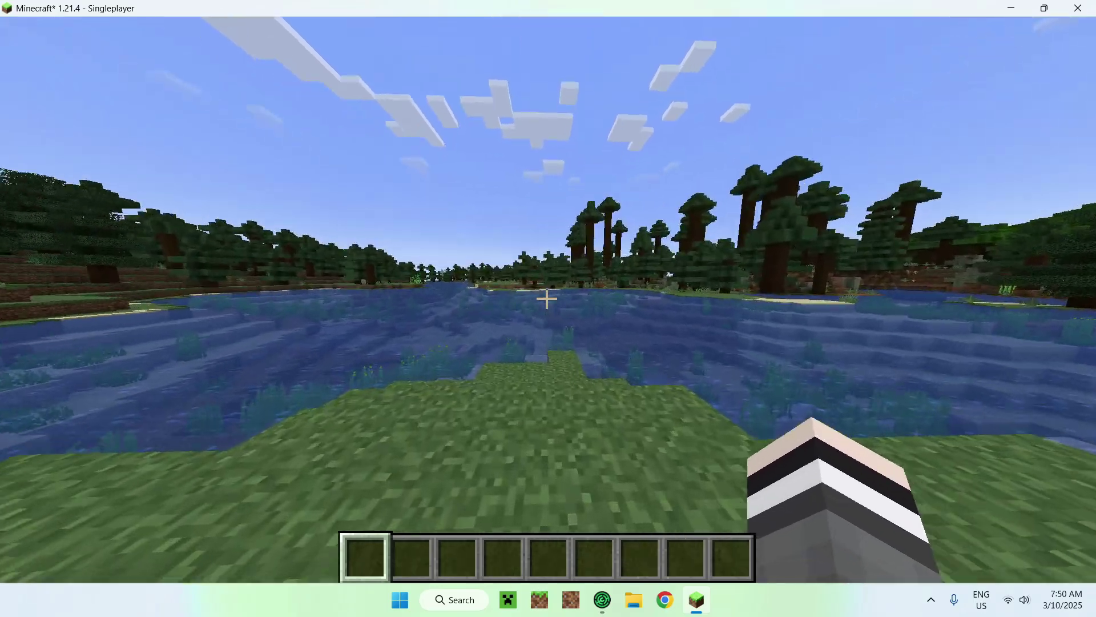
key("F5")
key("F5")
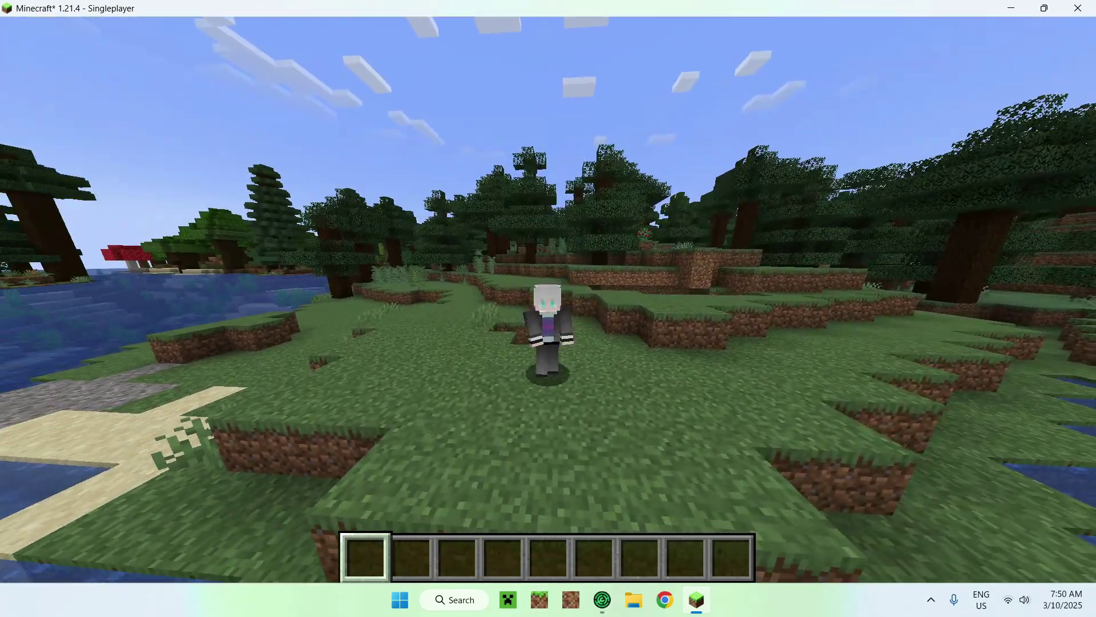